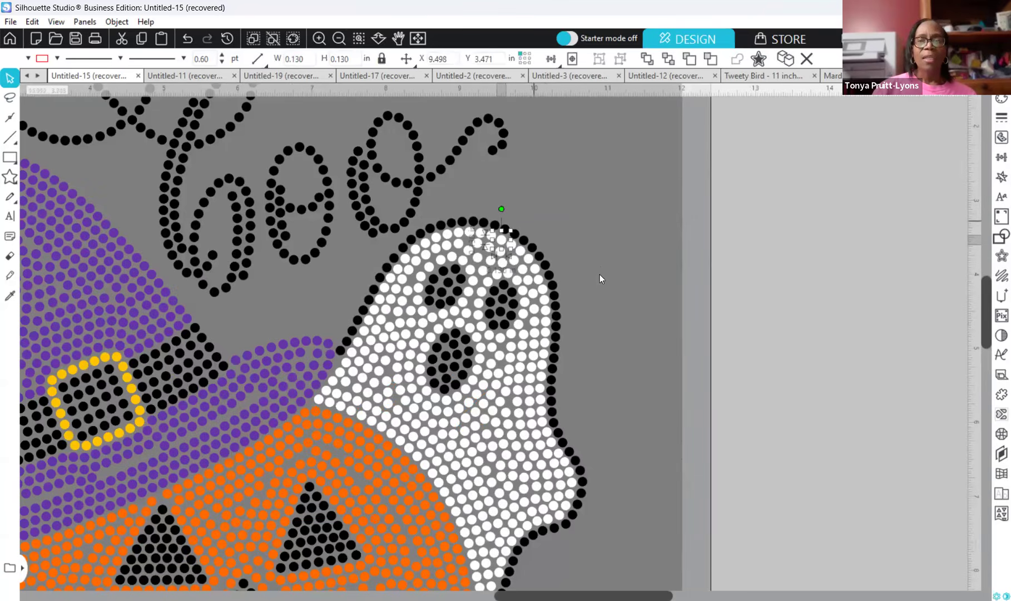
Inspect individual circles in the ghost outline and boo lettering, and check the Rhinestones totals for a selected circle.
click(514, 228)
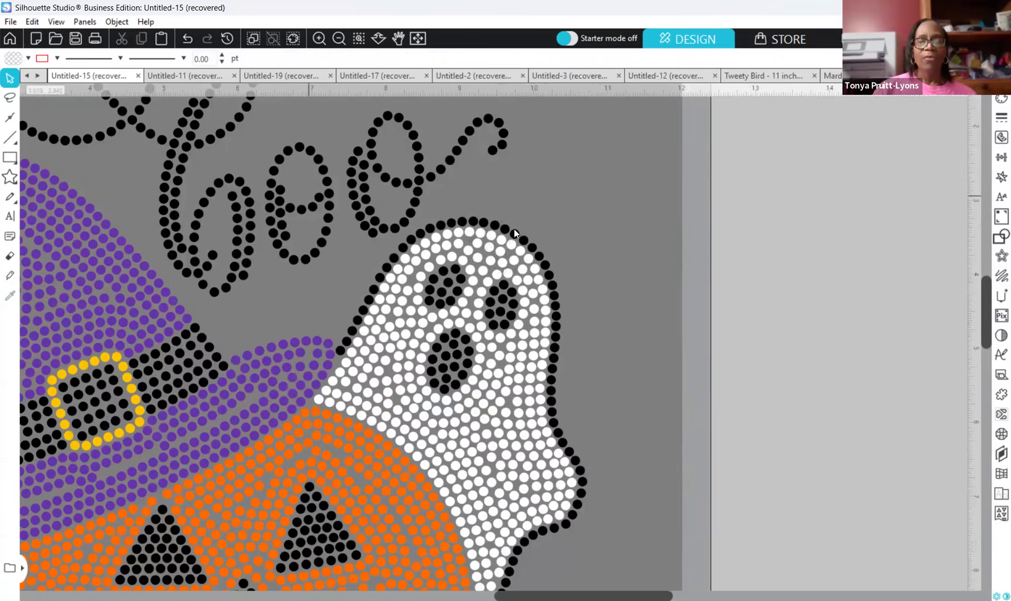
click(492, 156)
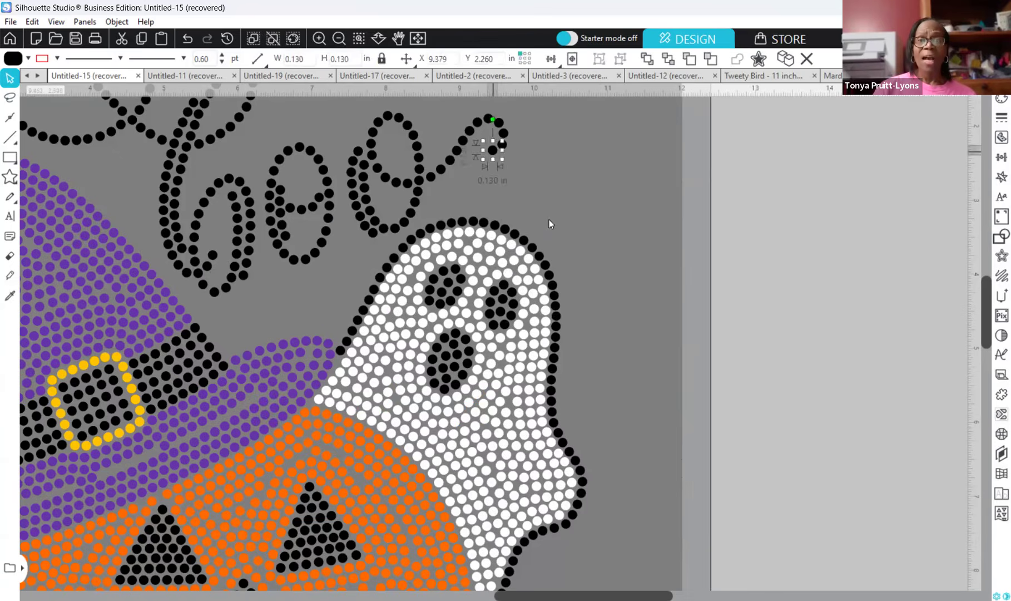
click(591, 236)
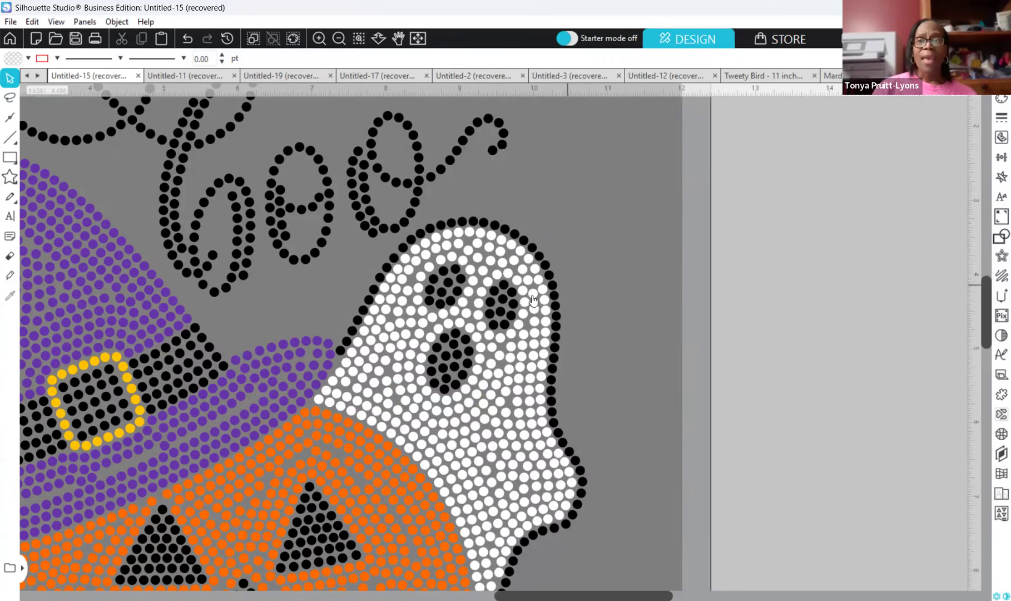
click(1000, 434)
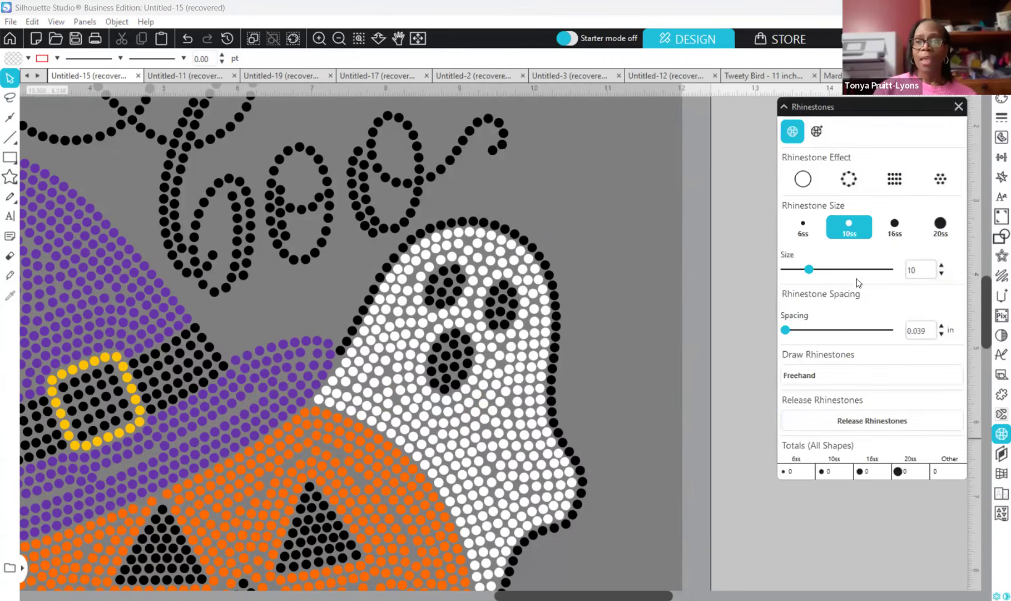
click(540, 260)
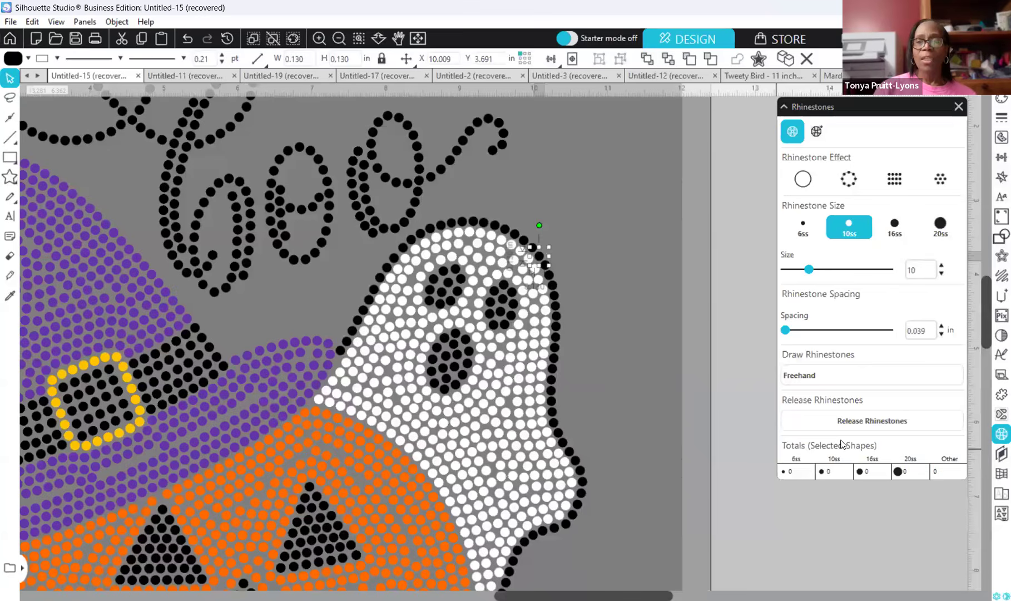
scroll(703, 407, down, 1)
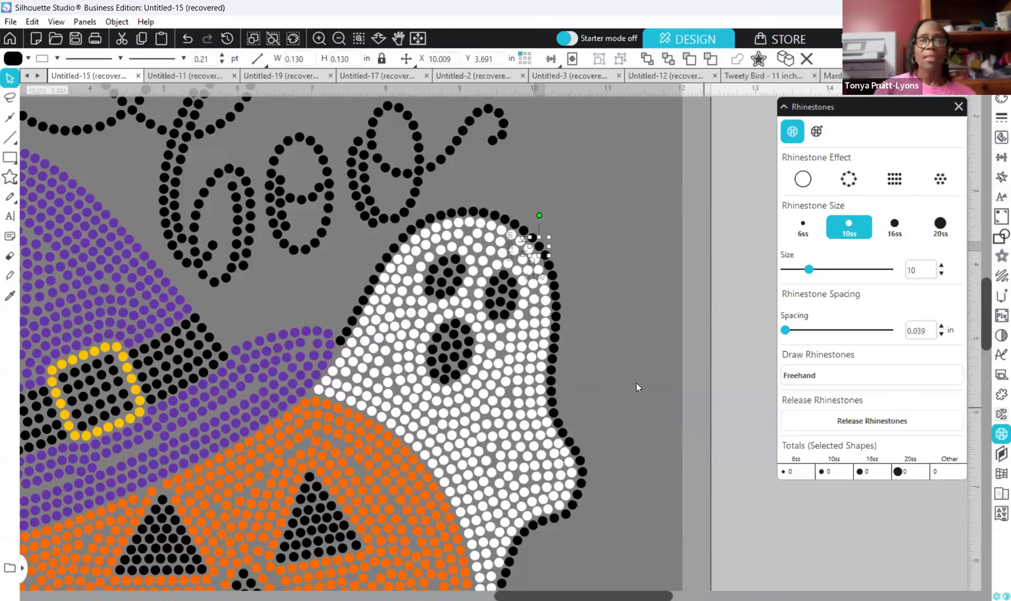
click(659, 397)
Inspect the node count of a single black circle at the start of the boo lettering.
drag(556, 416, 287, 120)
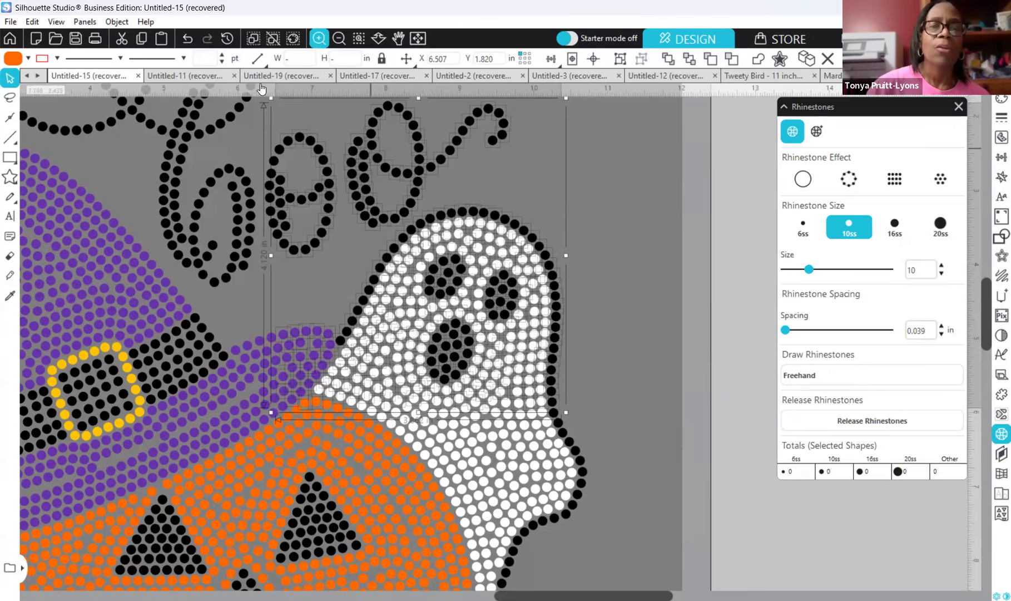
click(339, 38)
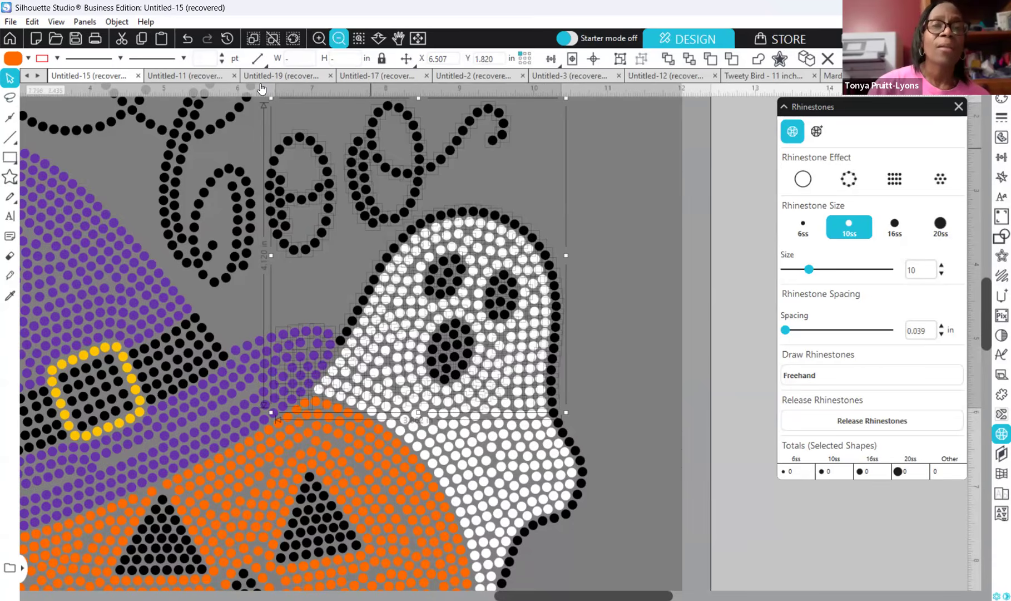
click(339, 39)
click(339, 39)
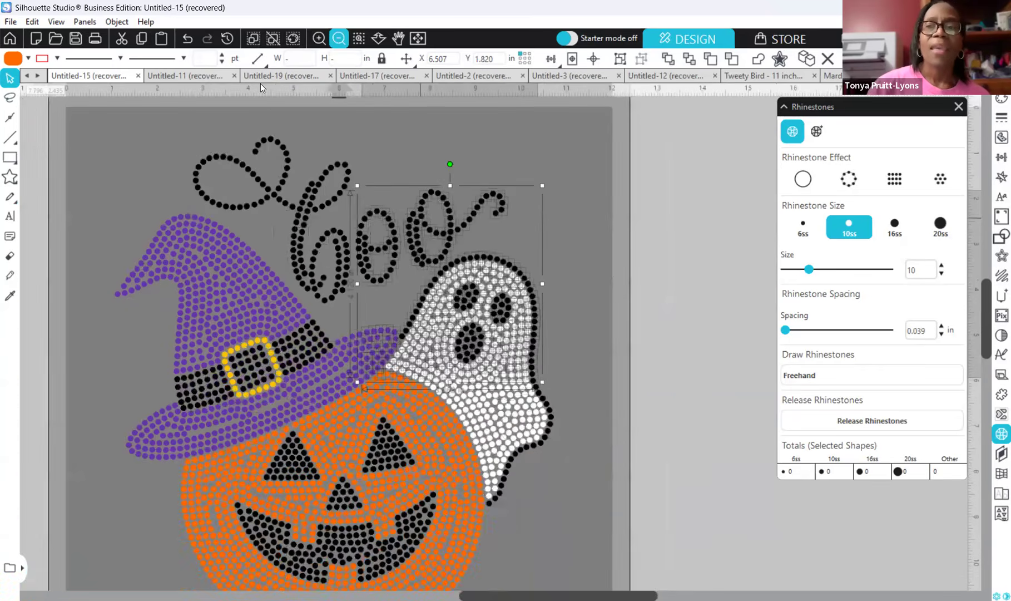
click(338, 38)
click(549, 219)
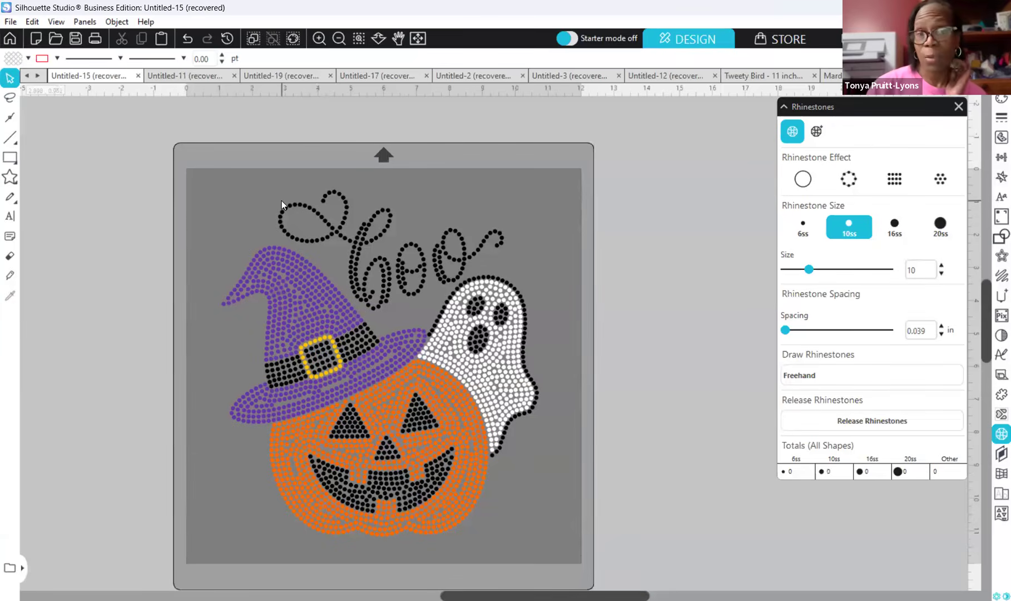
click(325, 203)
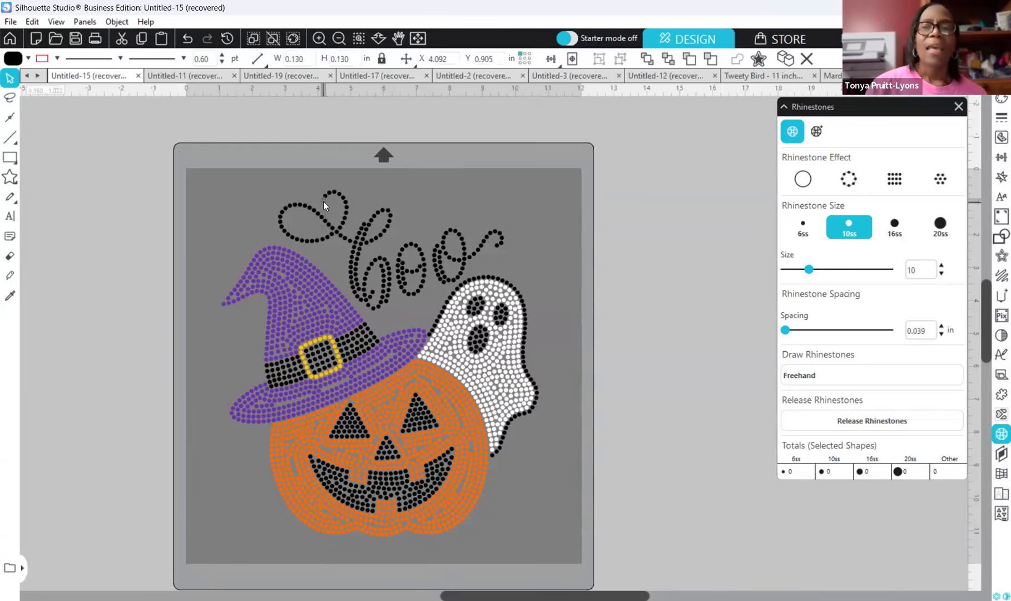
double_click(323, 202)
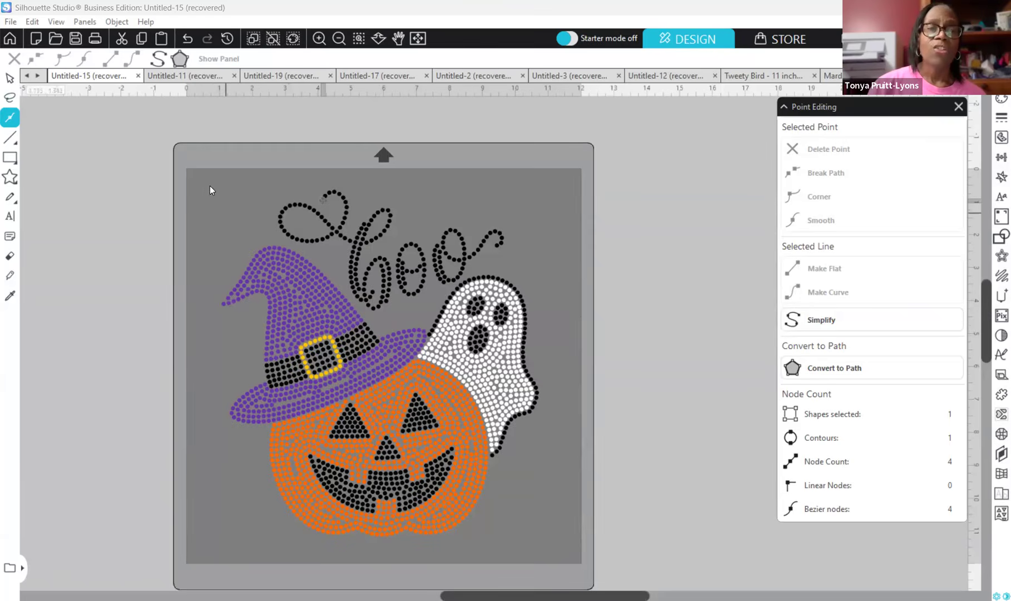
Select the whole pumpkin and ghost design and list its colors by fill with Select by Color.
drag(331, 424, 568, 554)
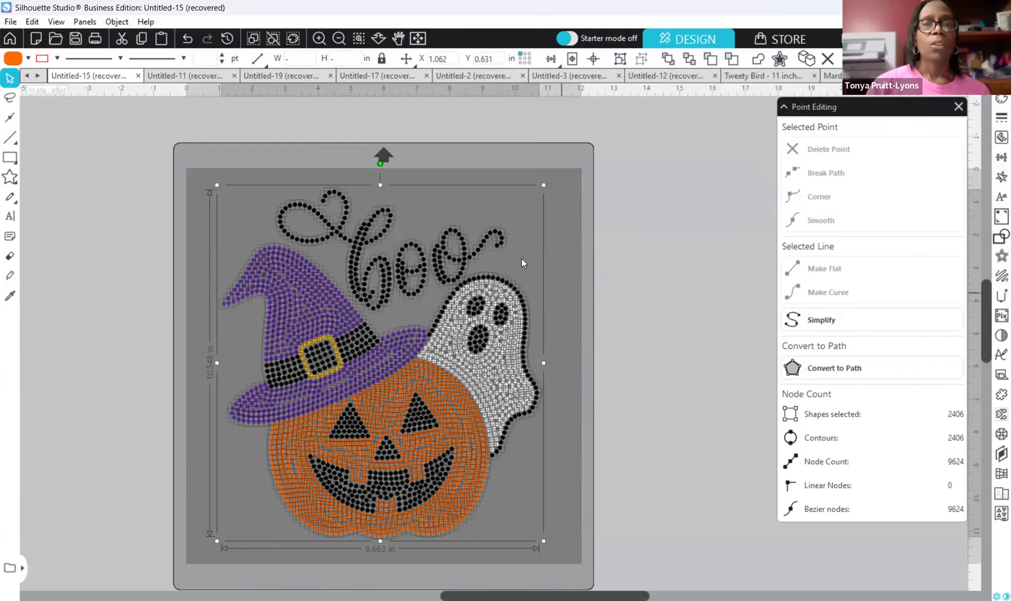
click(85, 22)
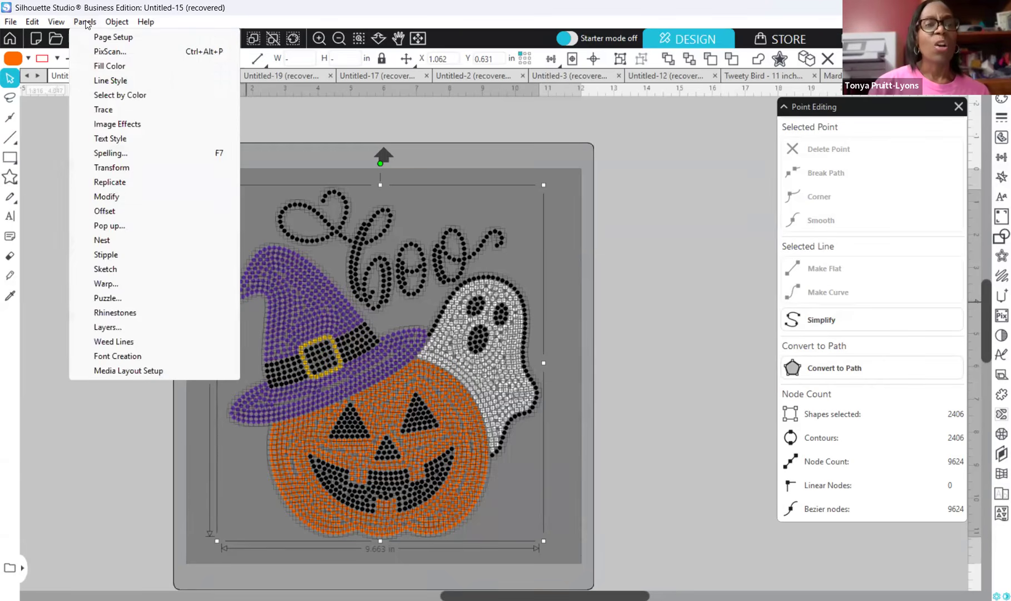
click(144, 100)
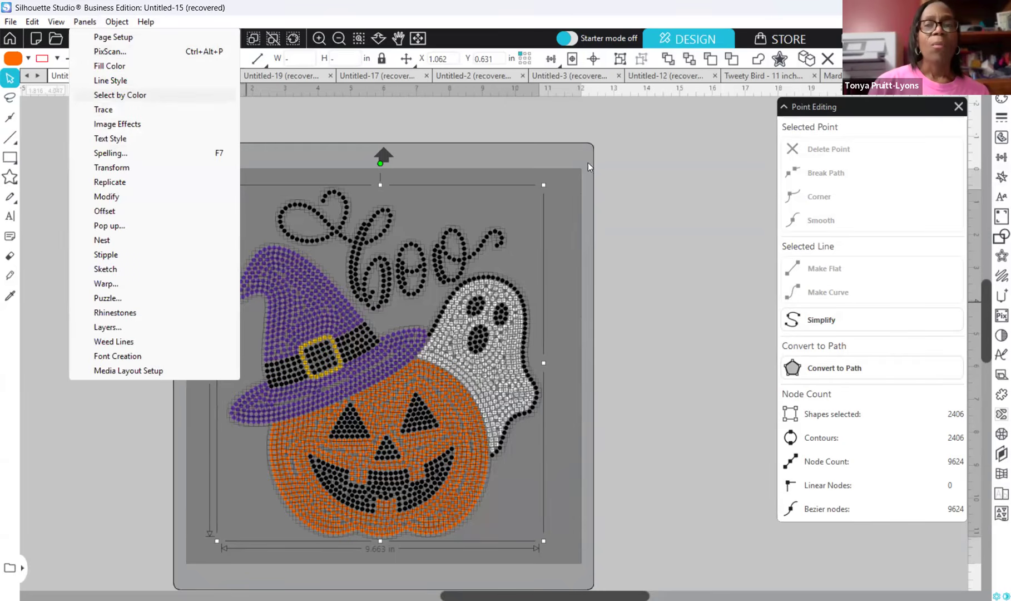
click(828, 151)
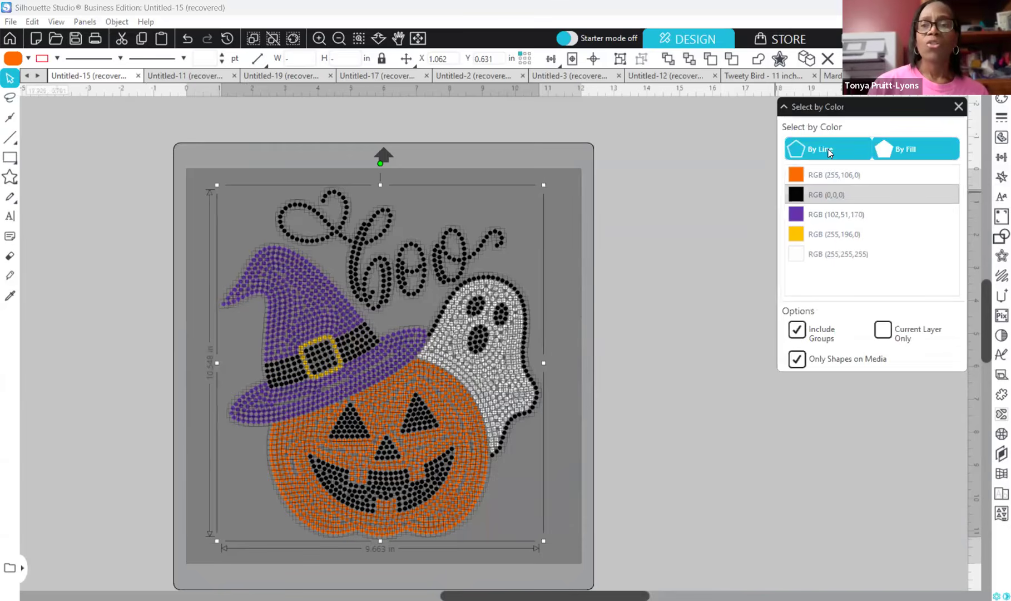
click(817, 148)
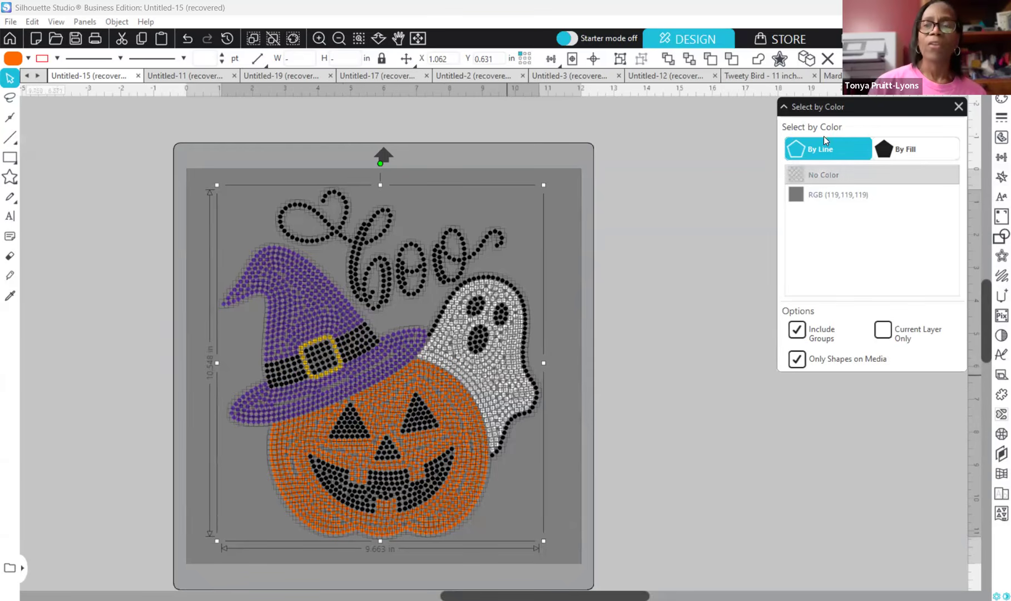
click(916, 157)
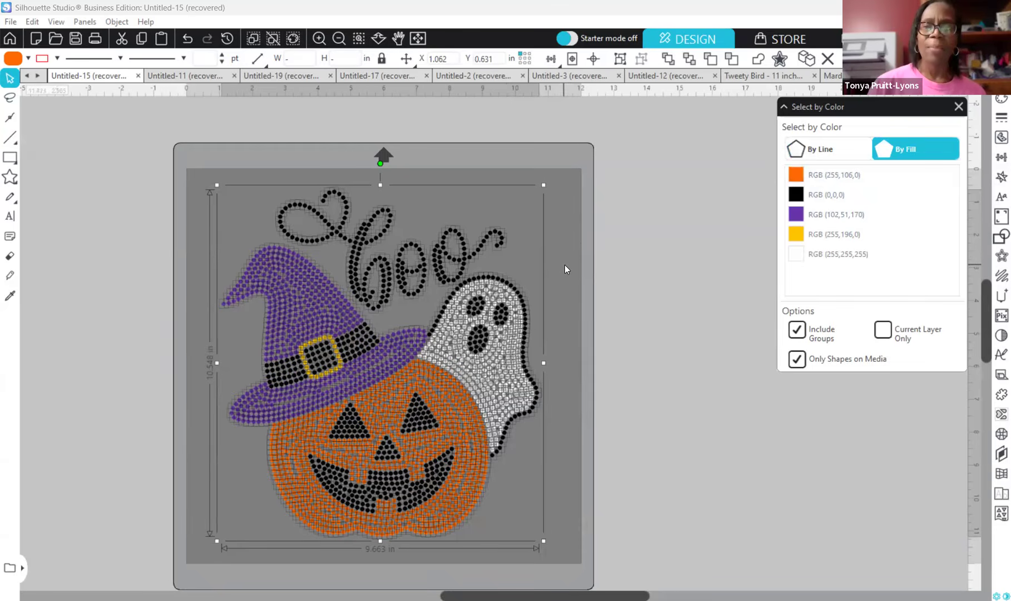
Select all orange RGB (255,106,0) pumpkin circles by fill, check their shape count in point editing, and group them.
click(795, 176)
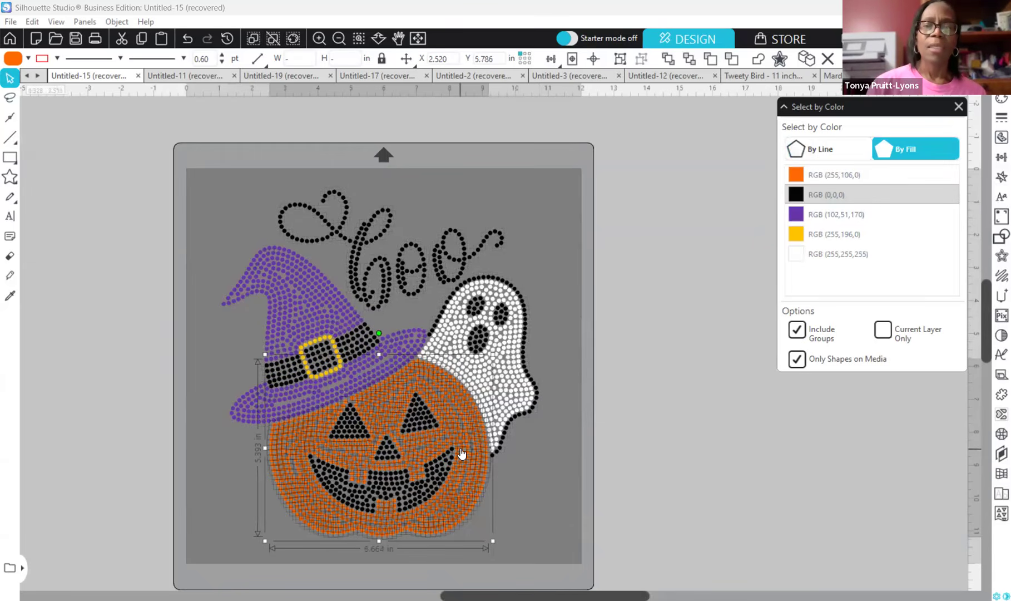
key(Delete)
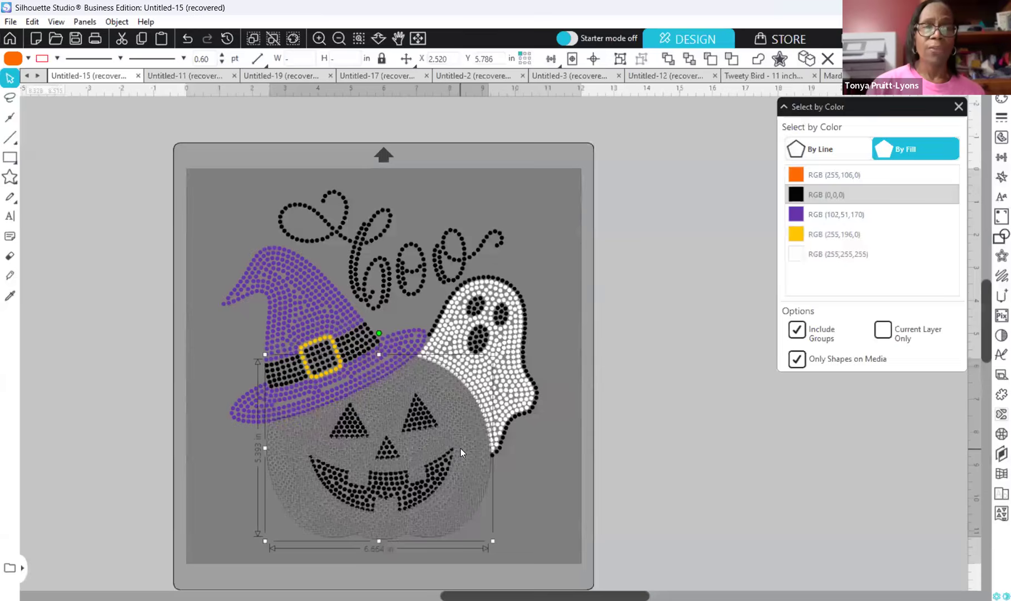
double_click(460, 448)
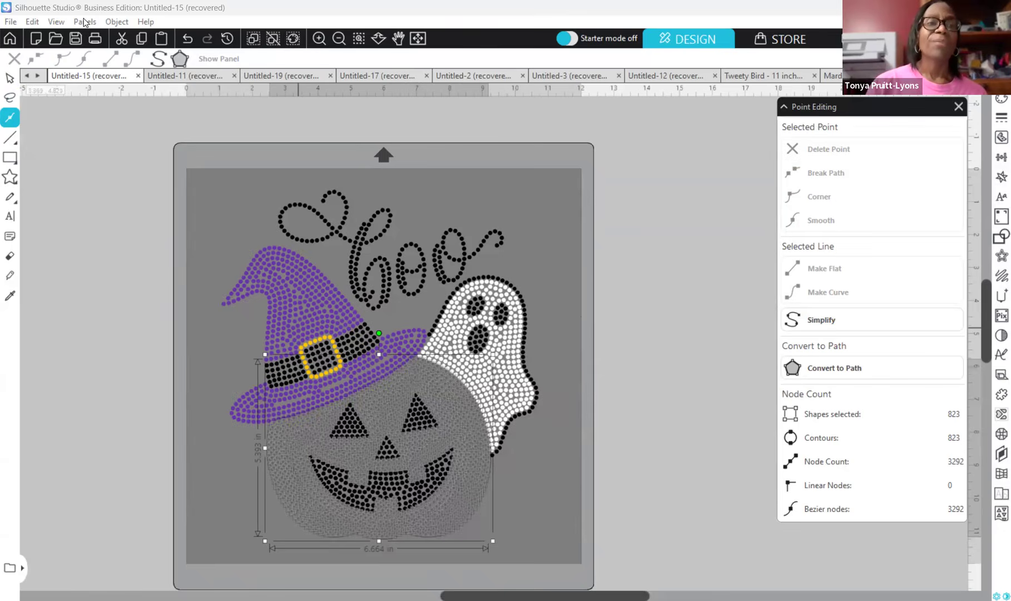
click(84, 21)
click(132, 96)
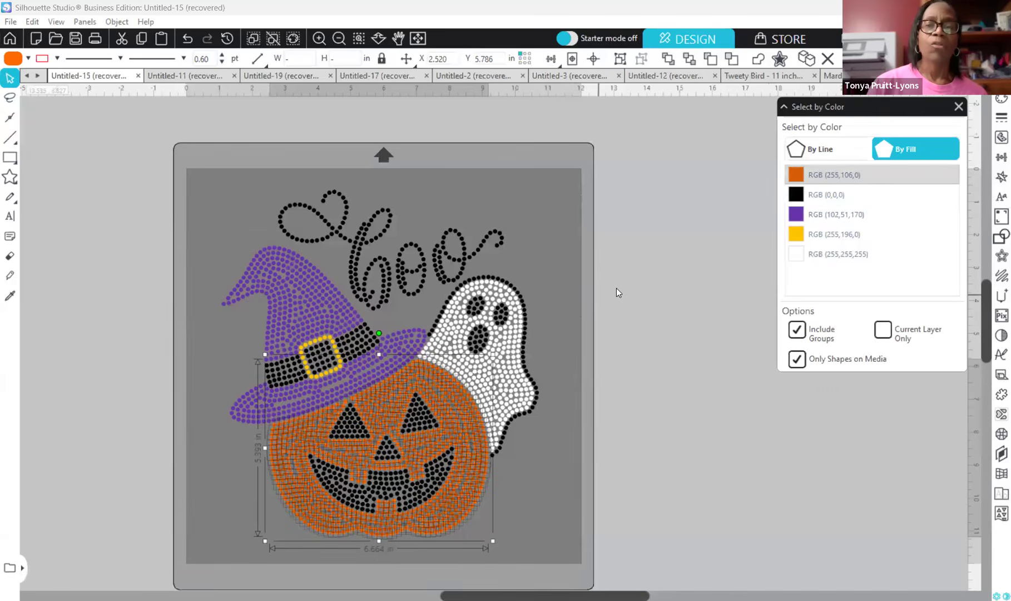
right_click(653, 470)
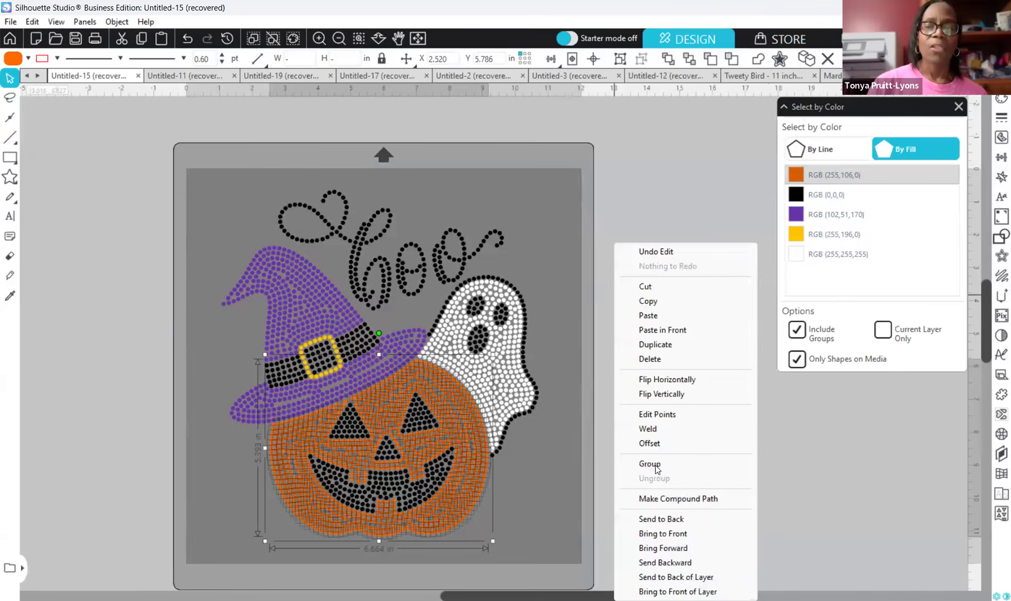
click(661, 467)
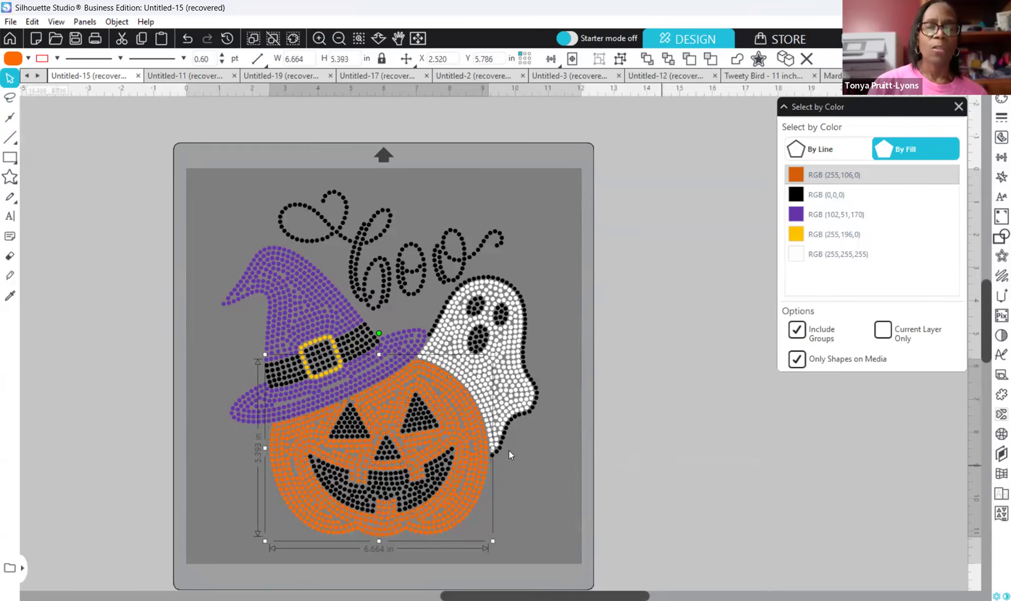
Group all circles with black fill RGB (0,0,0), and make a separate group of the purple RGB (102,51,170) circles.
click(795, 201)
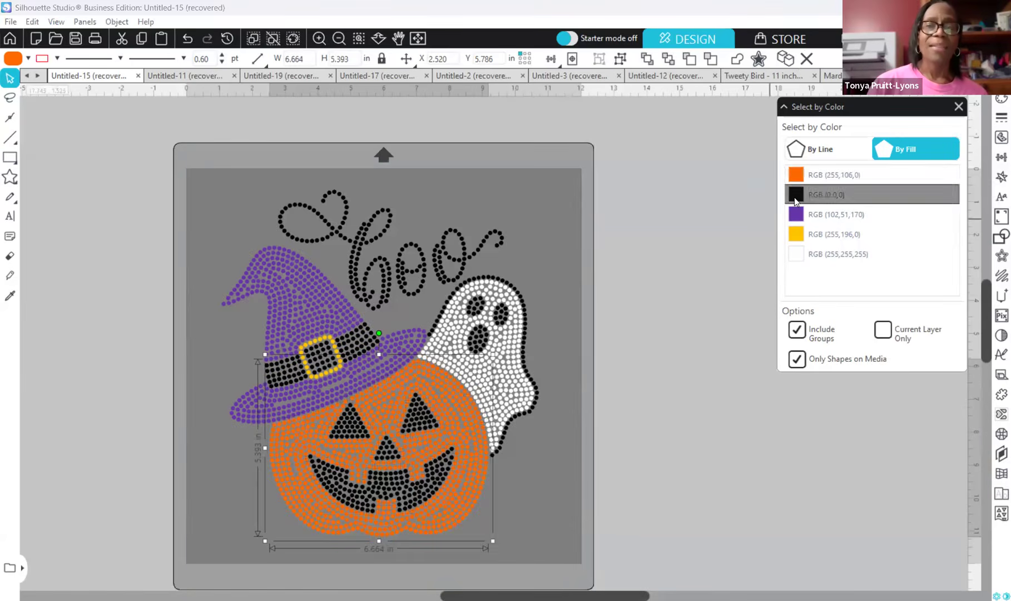
right_click(611, 288)
click(663, 460)
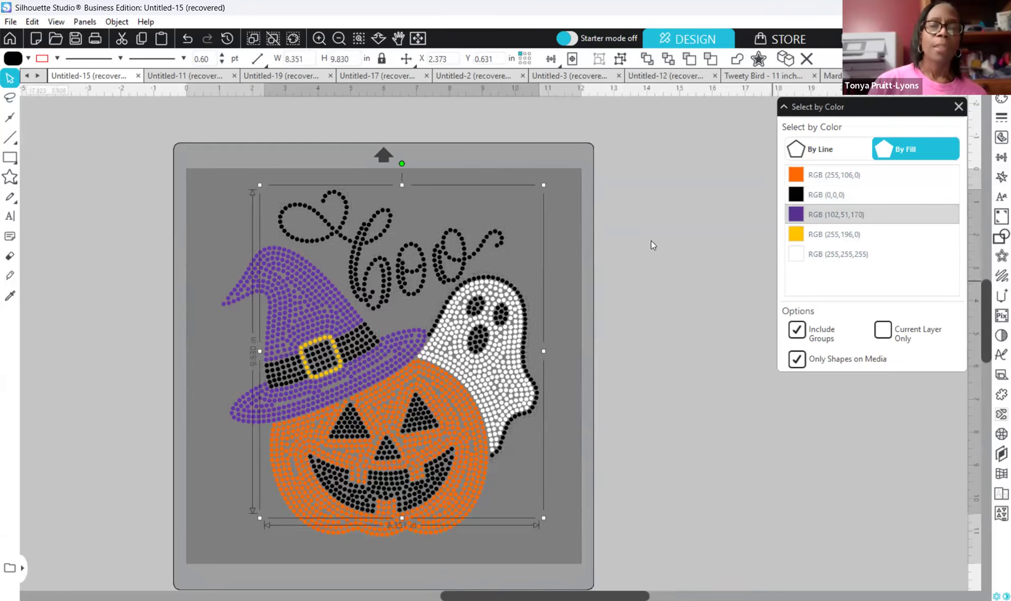
right_click(610, 348)
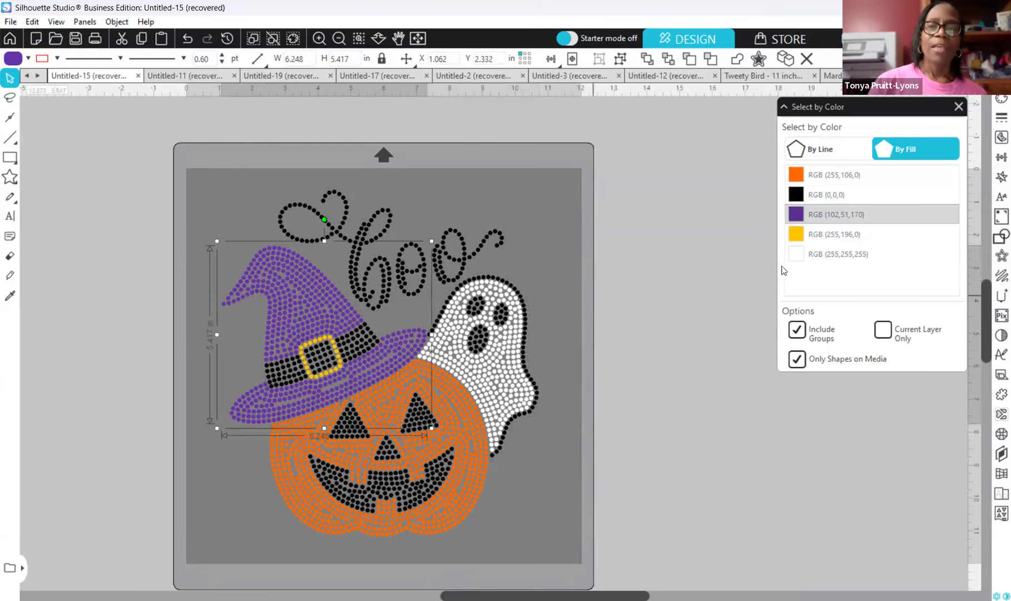
Group the yellow RGB (255,196,0) buckle circles, and make a separate group of the white RGB (255,255,255) ghost circles.
click(800, 236)
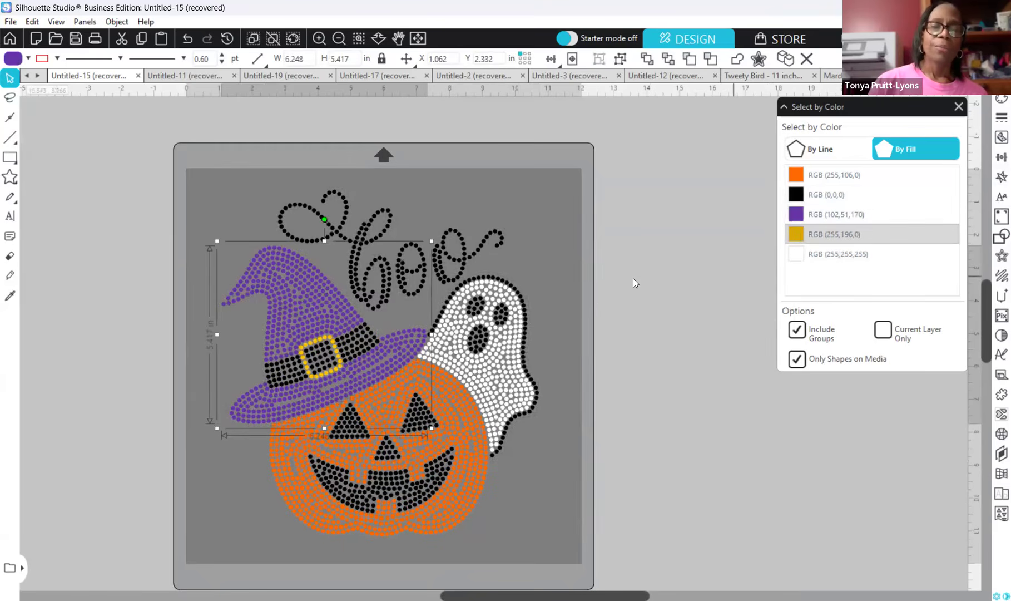
right_click(674, 411)
click(676, 463)
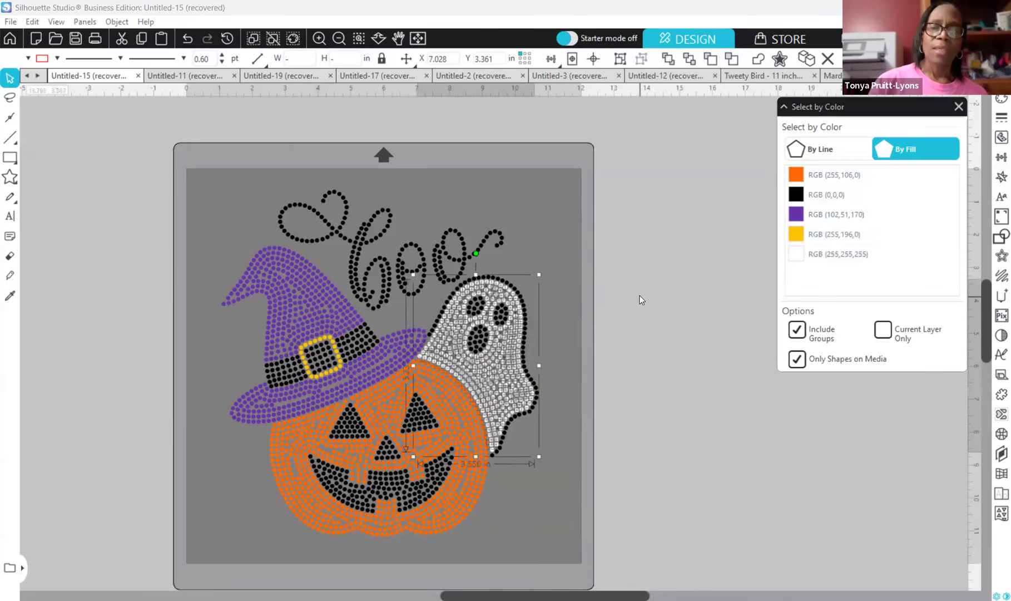
right_click(675, 337)
click(688, 466)
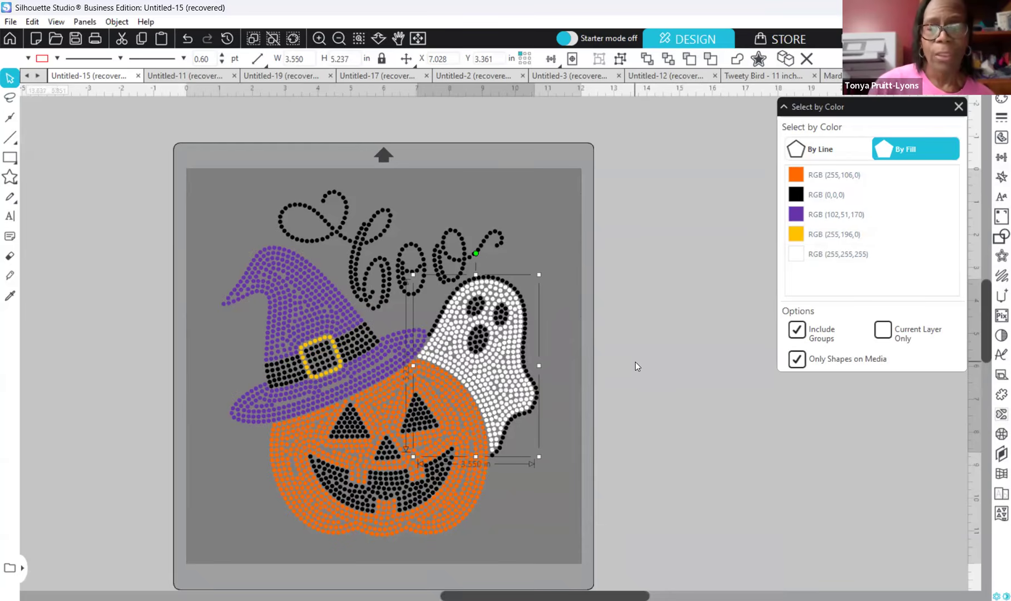
Check the color grouping by selecting the white ghost circles and the black circles in turn.
click(599, 260)
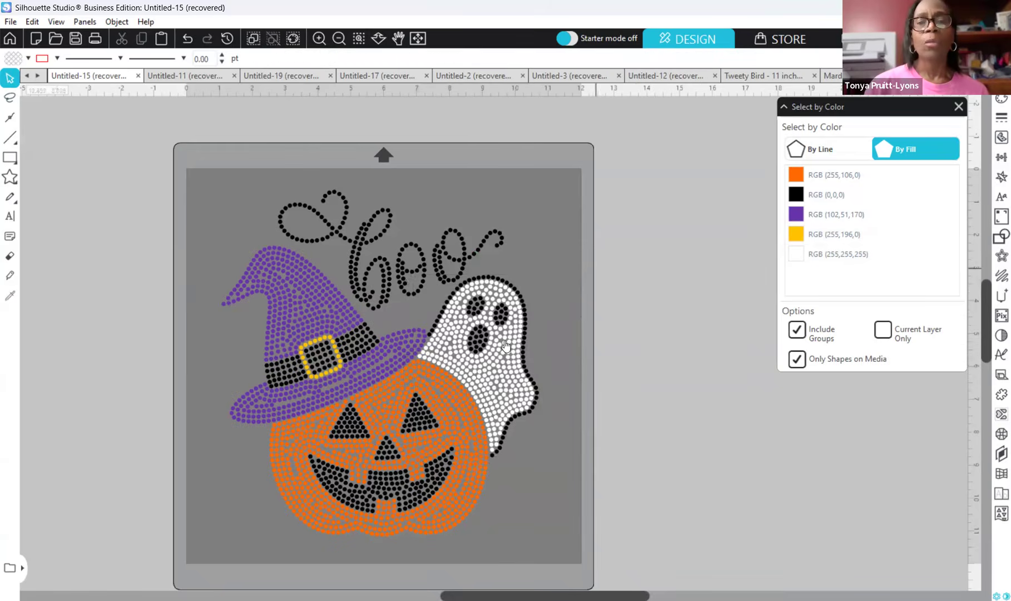
click(511, 376)
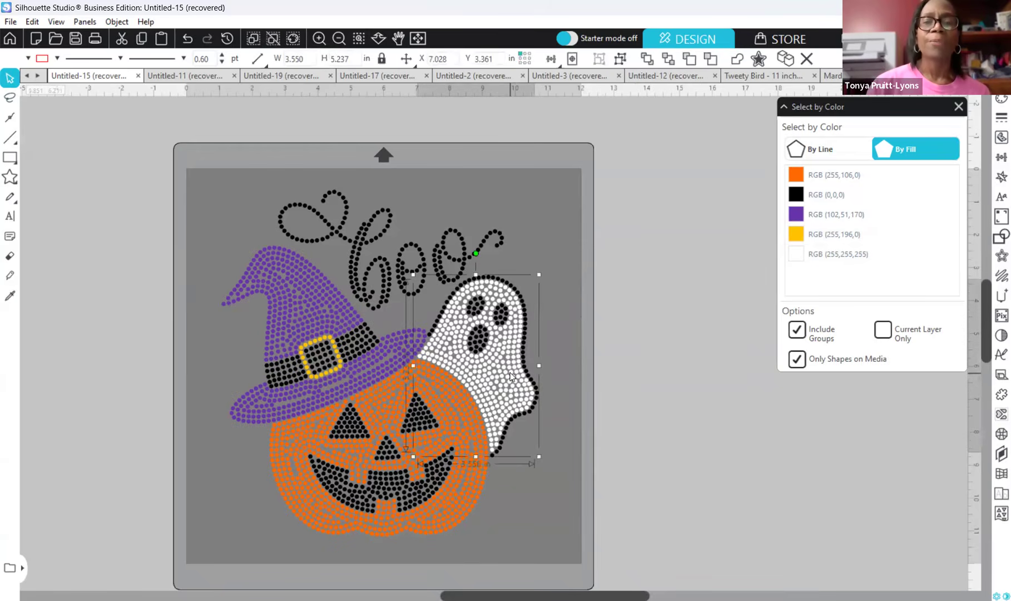
click(642, 330)
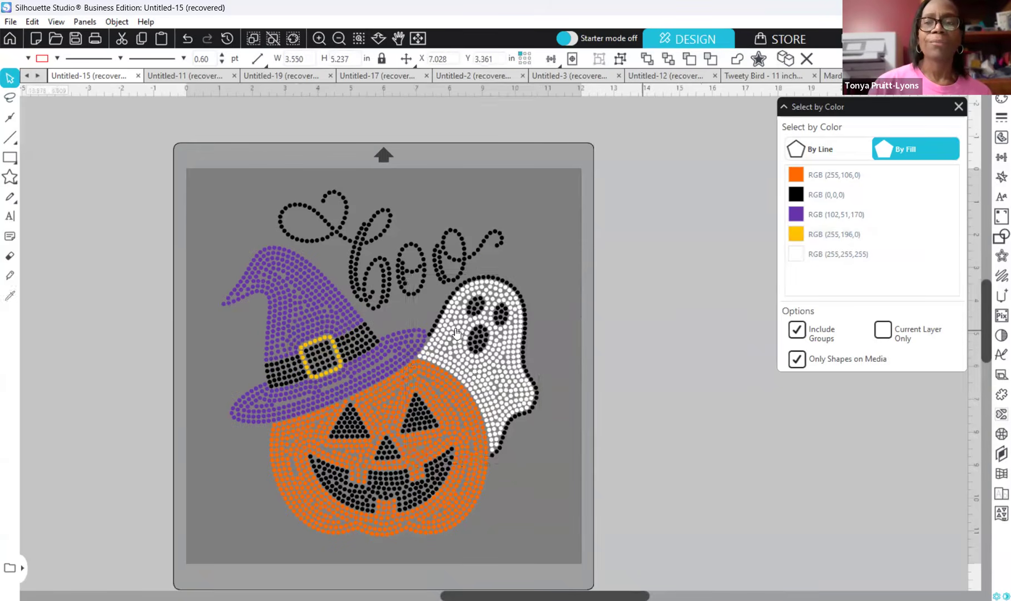
click(404, 289)
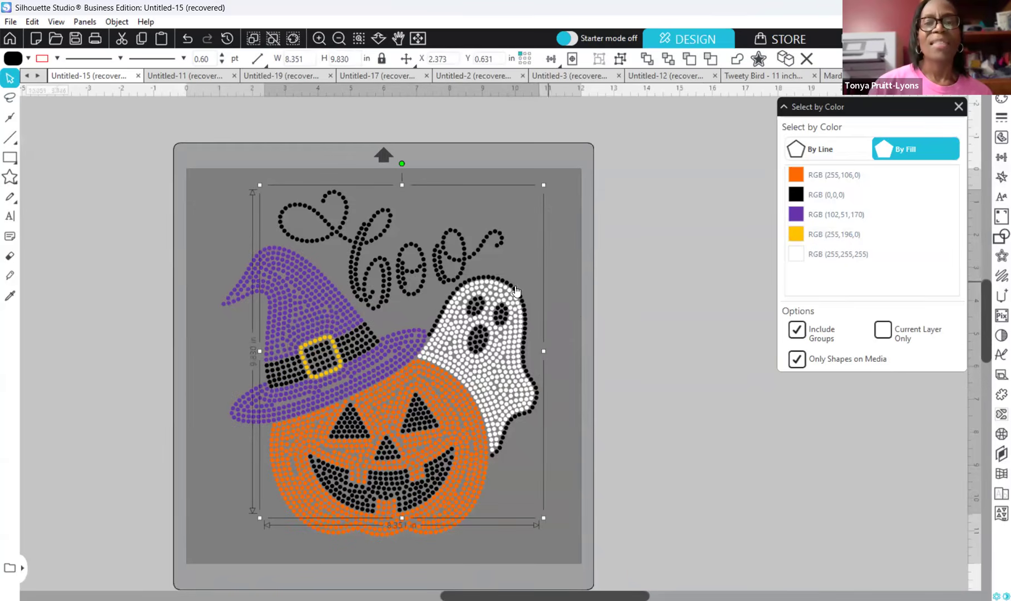
right_click(642, 294)
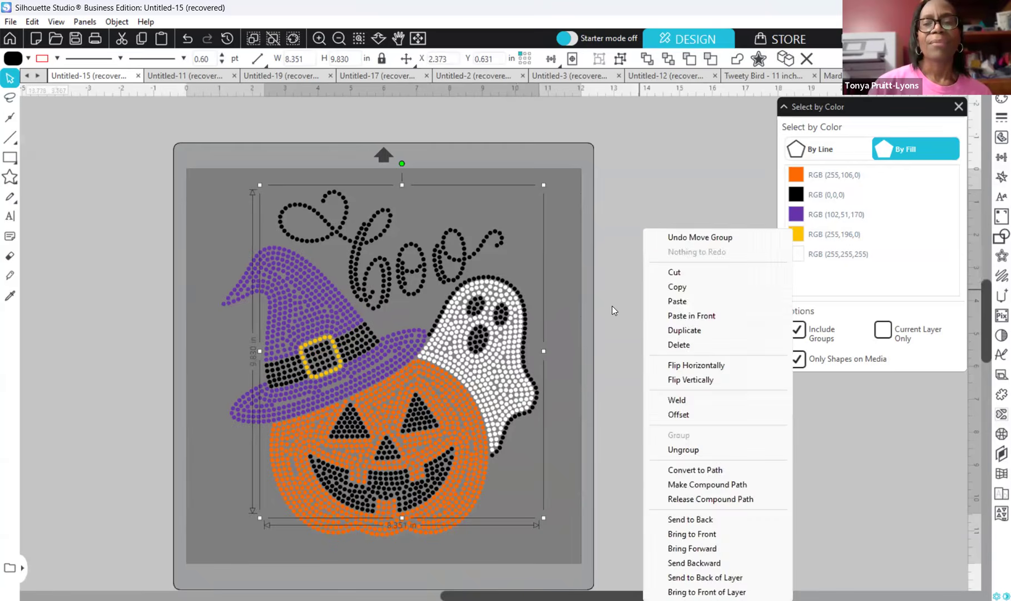
click(614, 310)
click(497, 298)
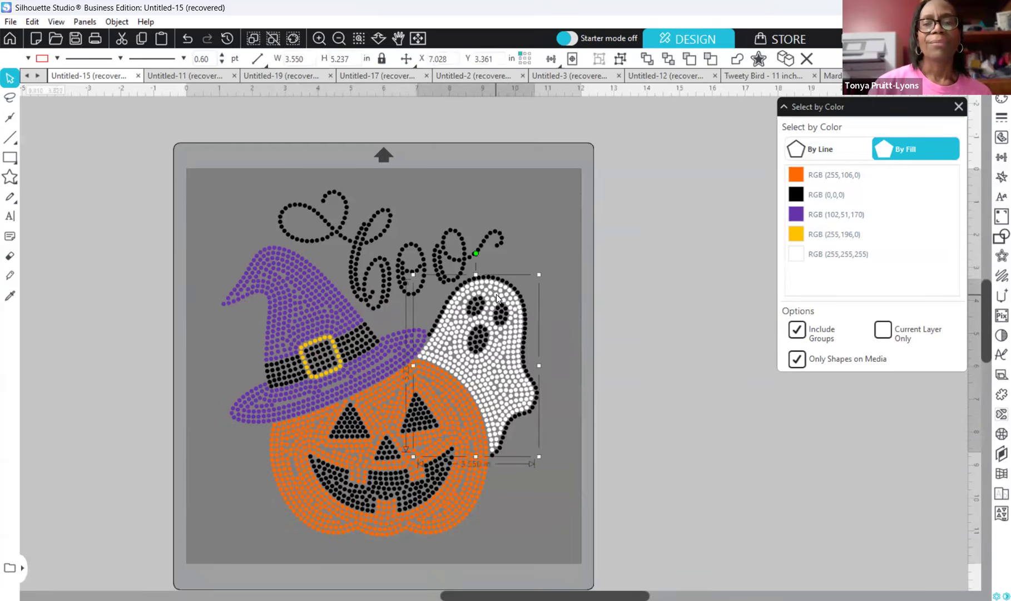
click(440, 270)
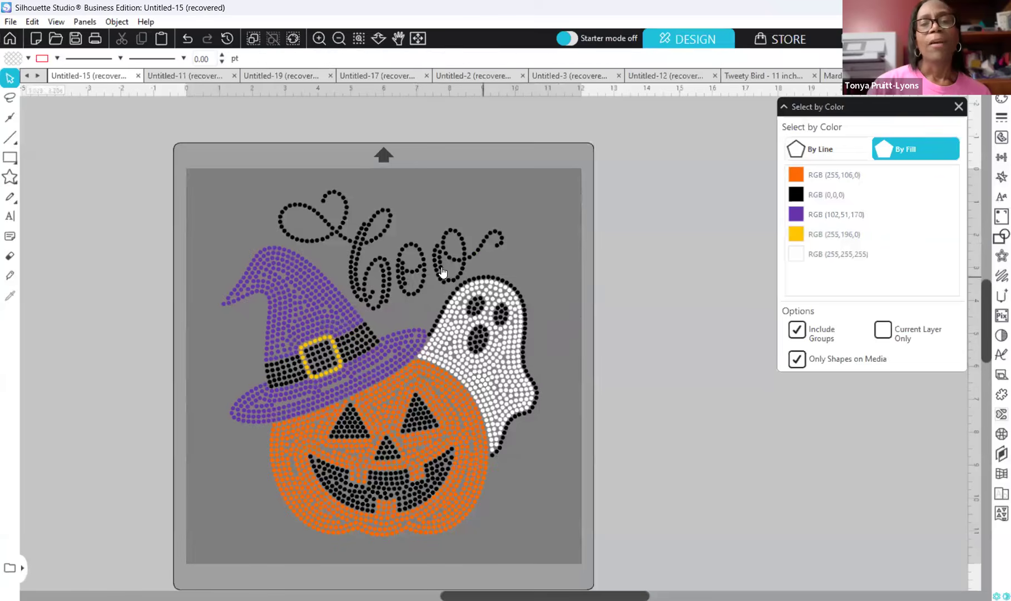
Simplify the group of white ghost circles.
click(466, 366)
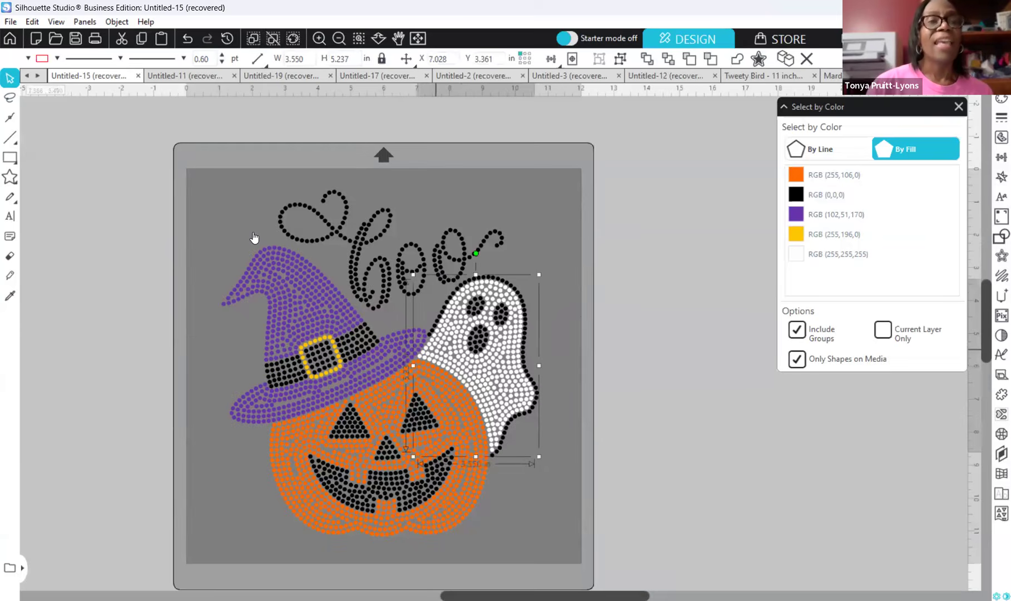
click(56, 21)
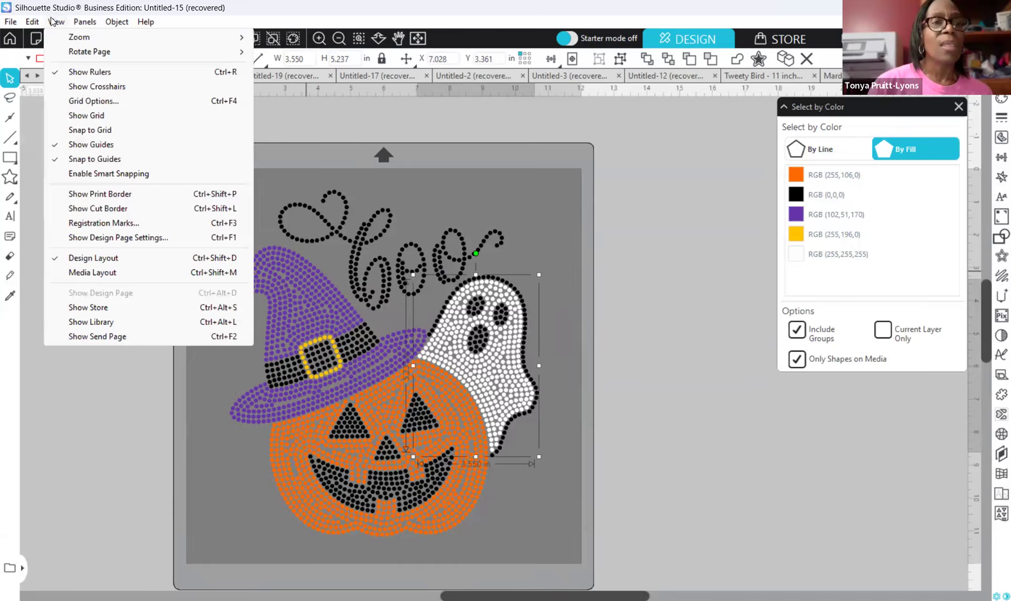
click(85, 22)
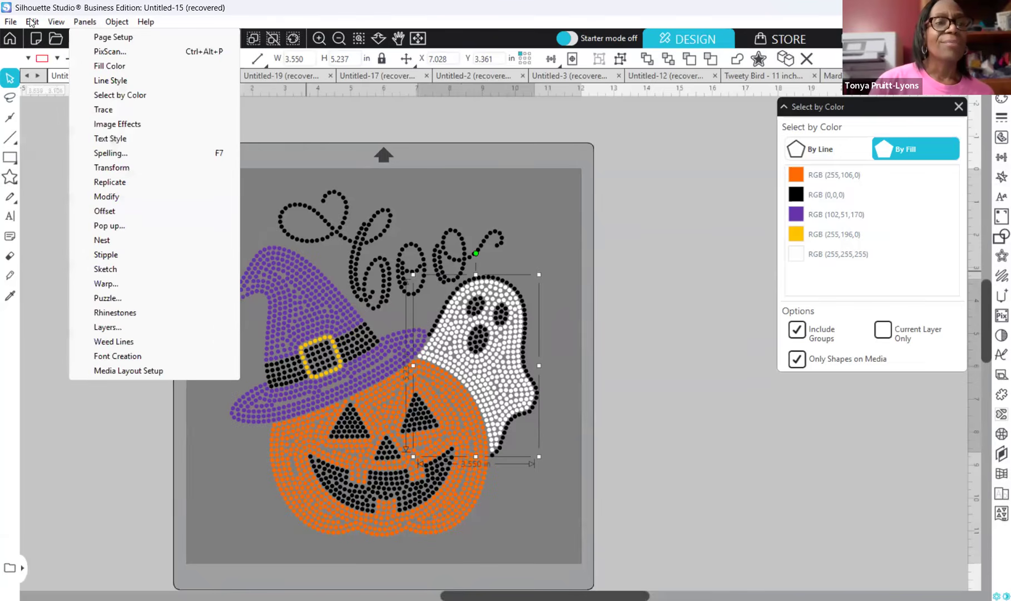
click(31, 23)
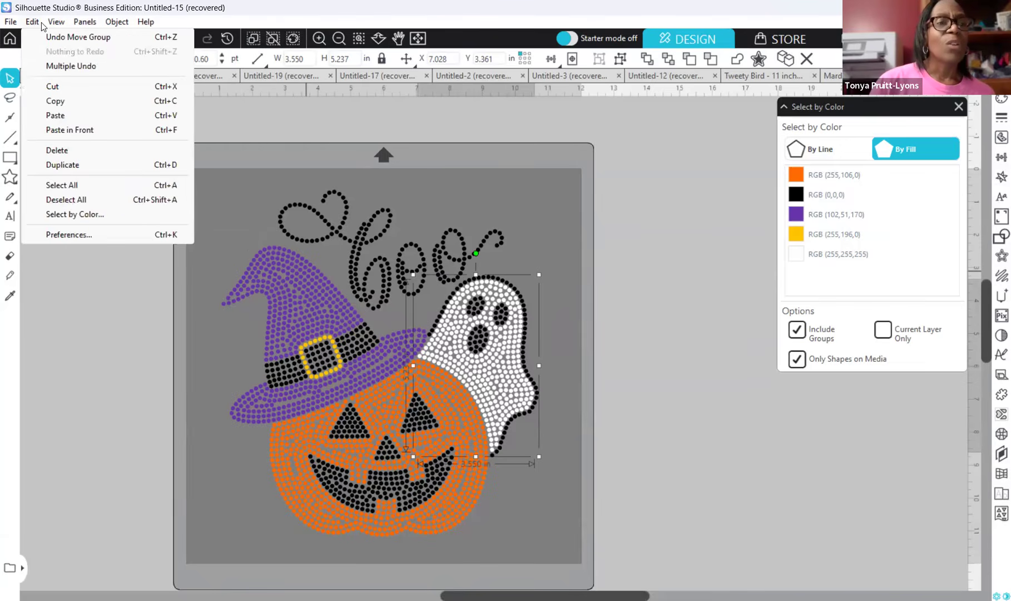
click(106, 23)
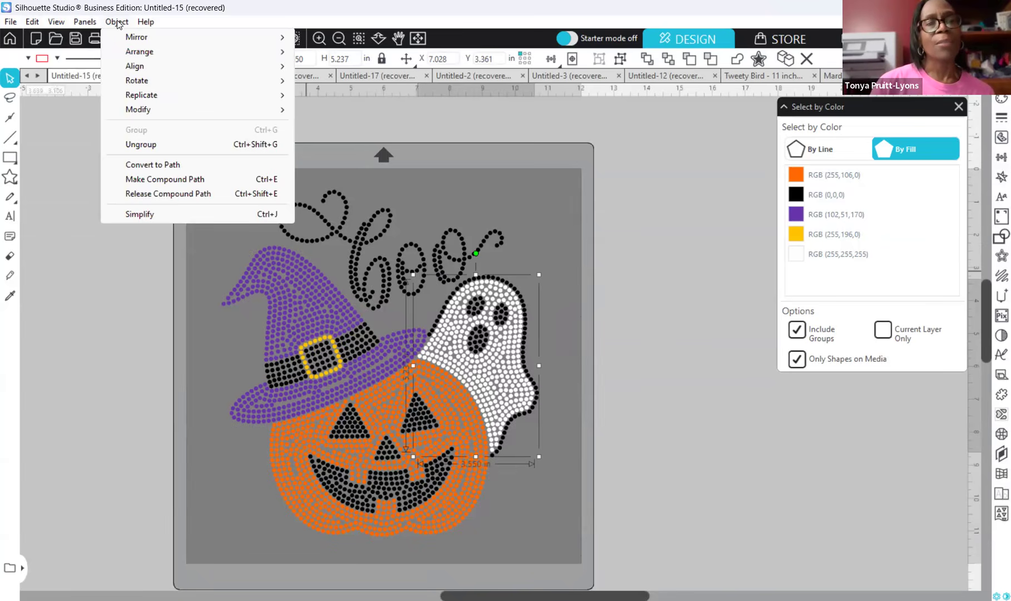
click(146, 215)
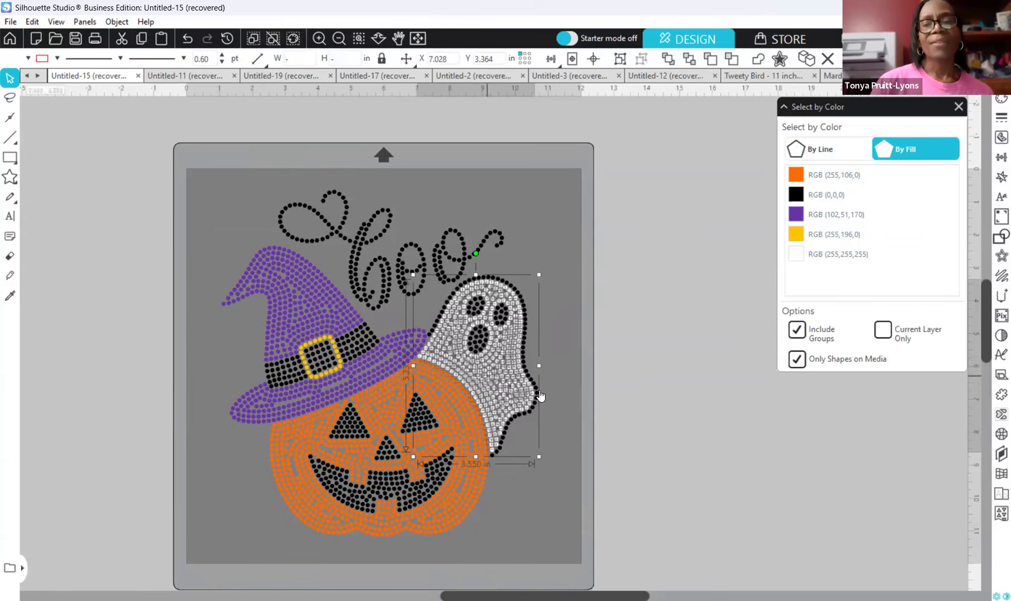
Check the shape counts of the white, black, purple and yellow circles in point editing, and clear the selection.
double_click(512, 370)
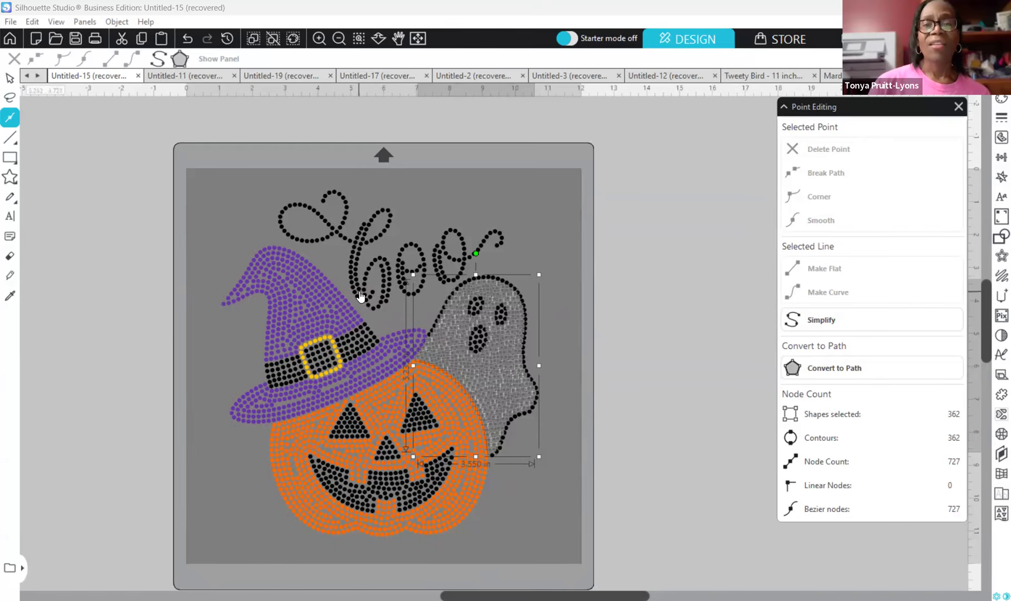
click(364, 240)
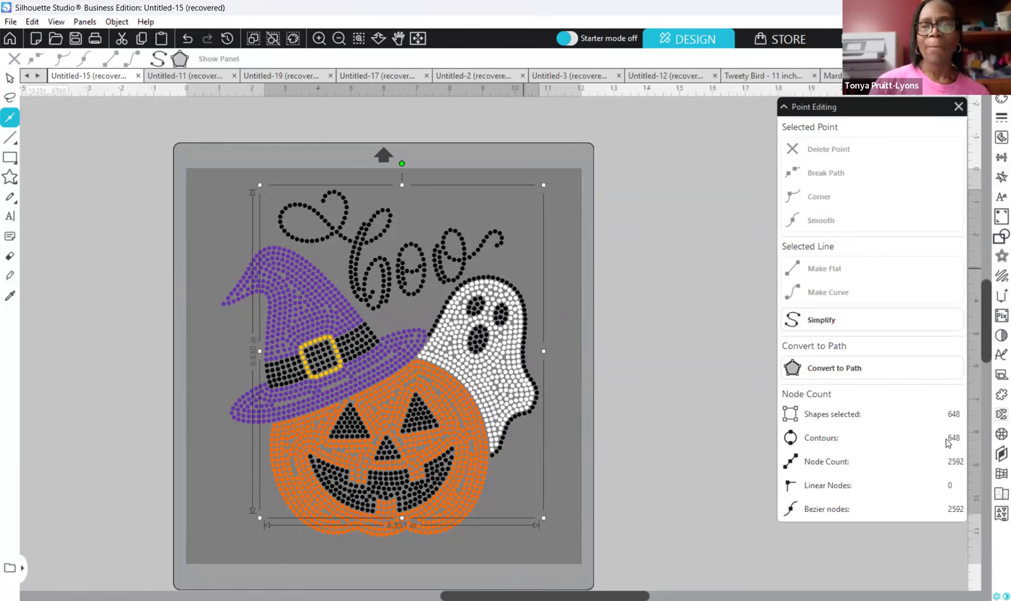
click(315, 317)
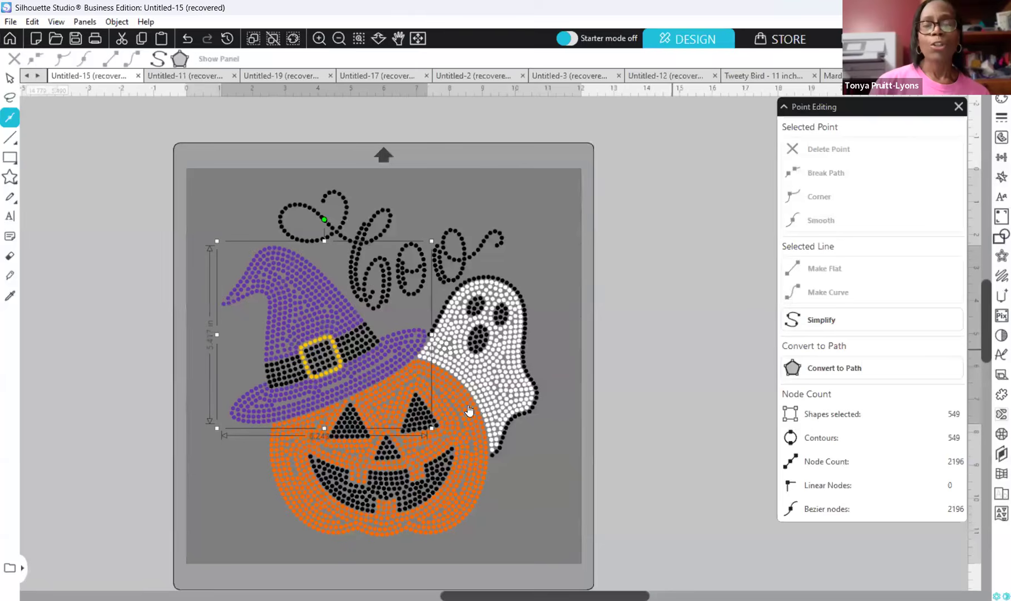
click(313, 383)
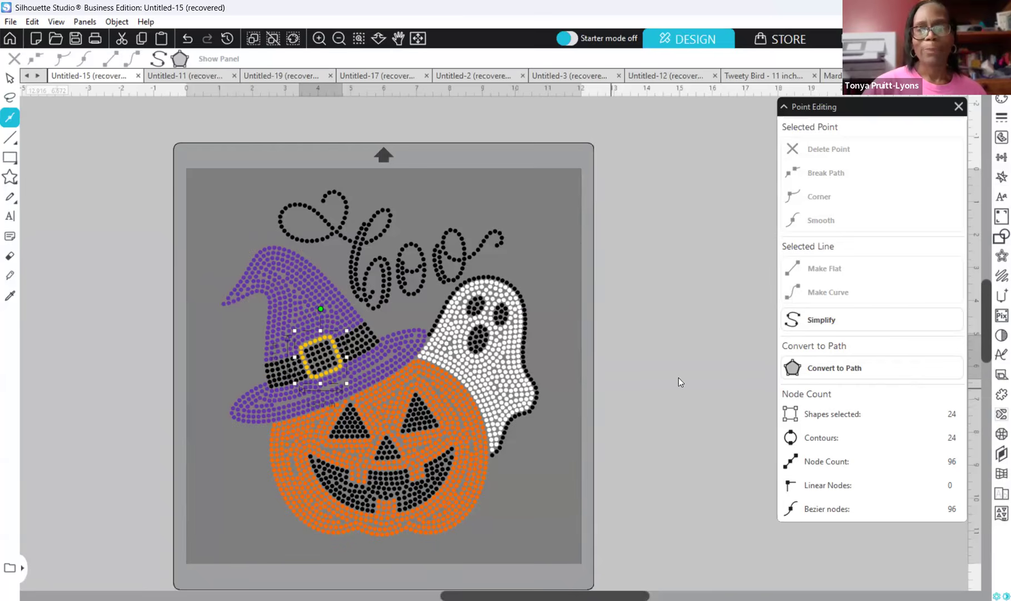
click(703, 296)
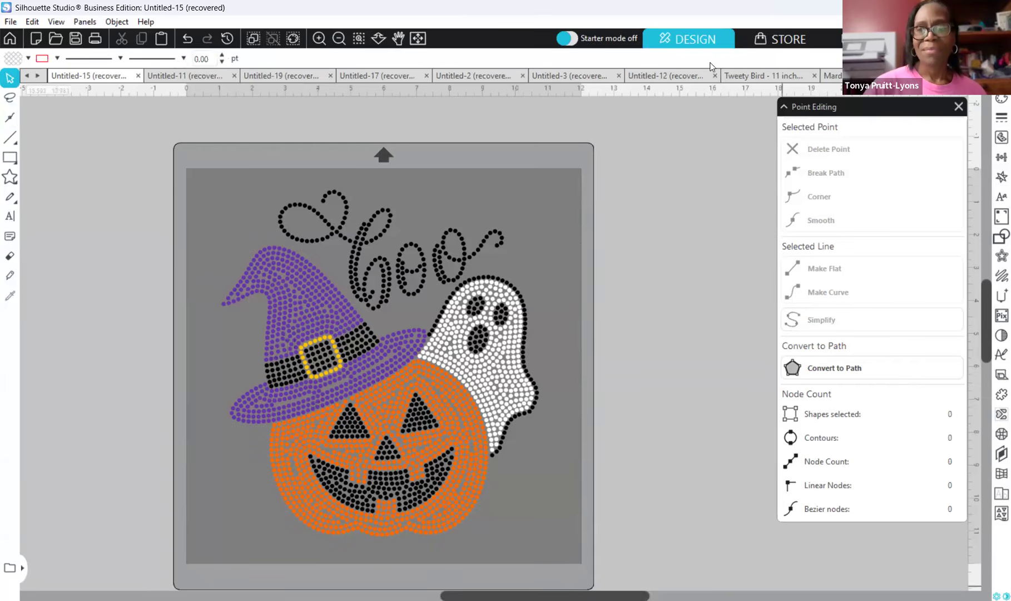